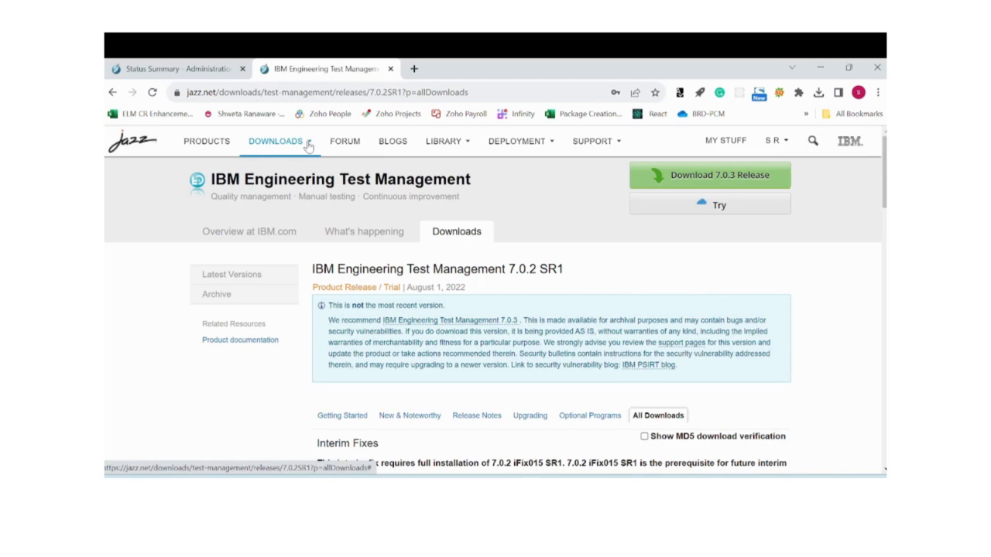
# Open the downloads page of the Engineering Test Management product on jazz.net.
pyautogui.click(309, 146)
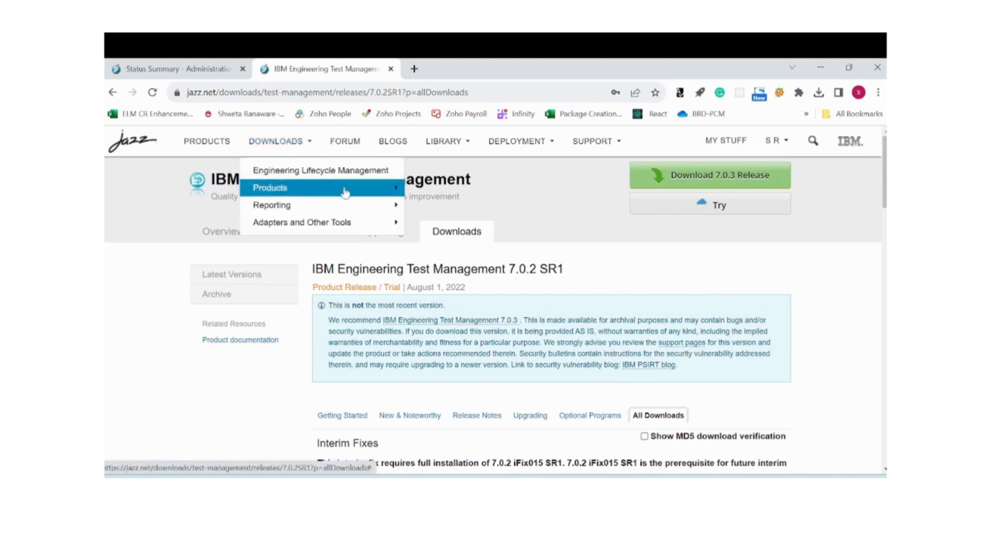
pyautogui.moveTo(398, 192)
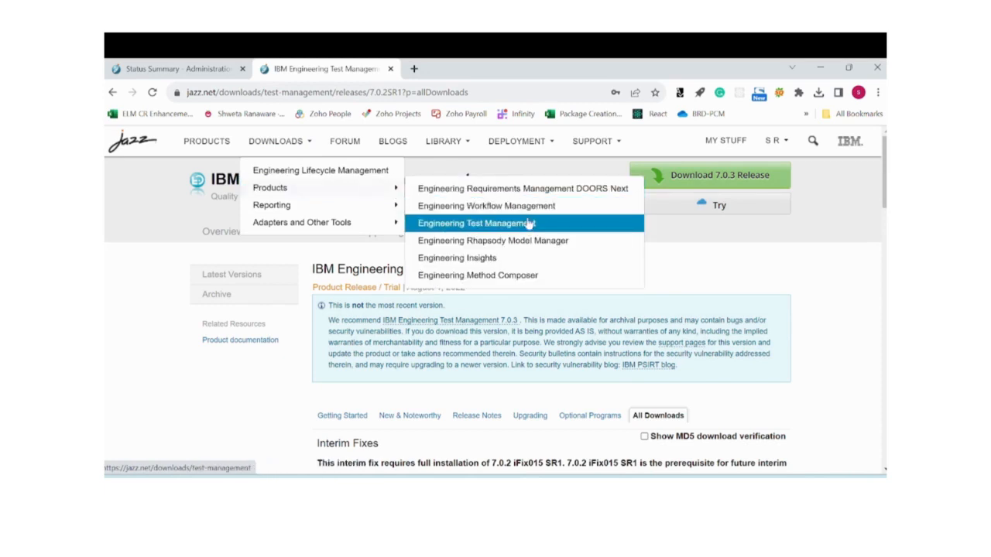
pyautogui.click(457, 226)
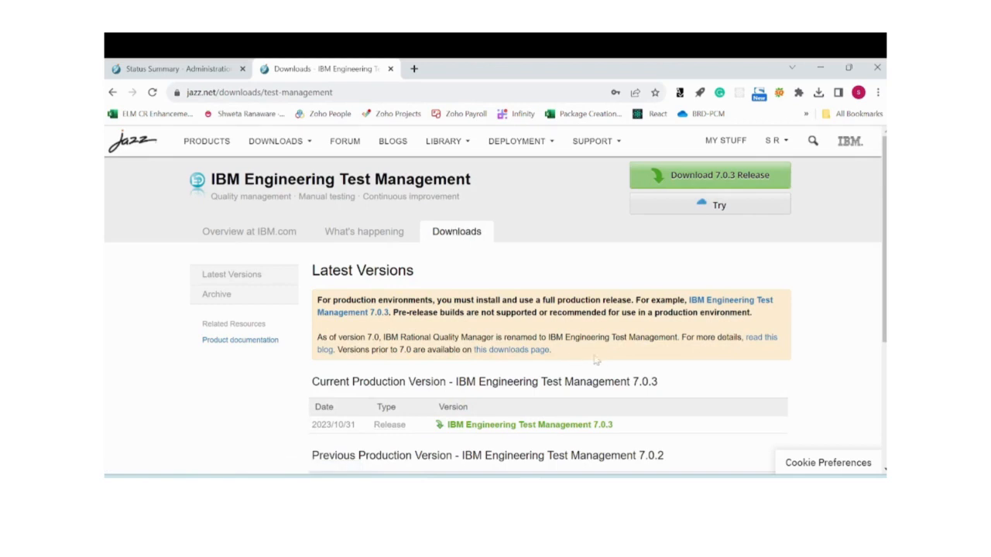
# Open the complete downloads list of the IBM Engineering Test Management 7.0.2 SR1 release.
pyautogui.scroll(-1, 688, 391)
pyautogui.scroll(-2, 683, 409)
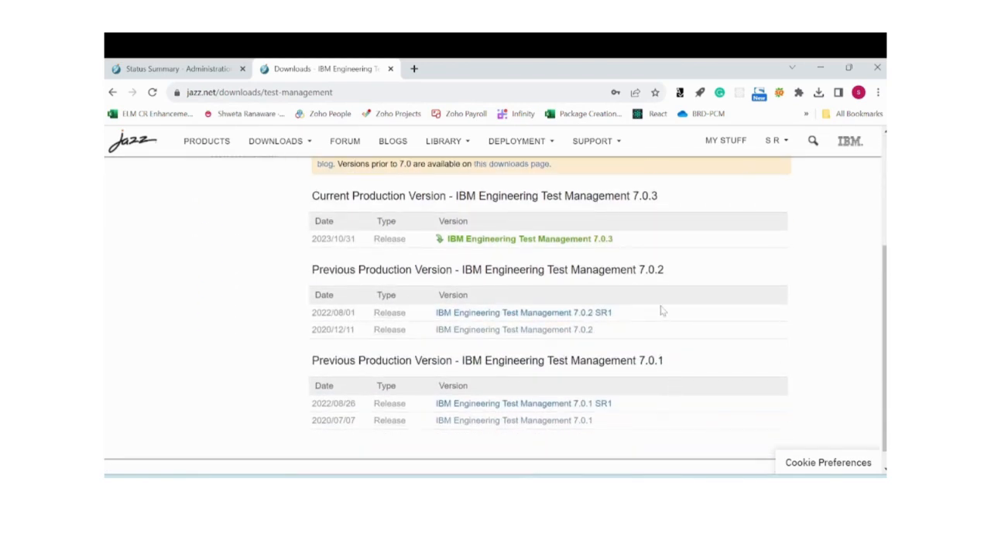
pyautogui.click(607, 318)
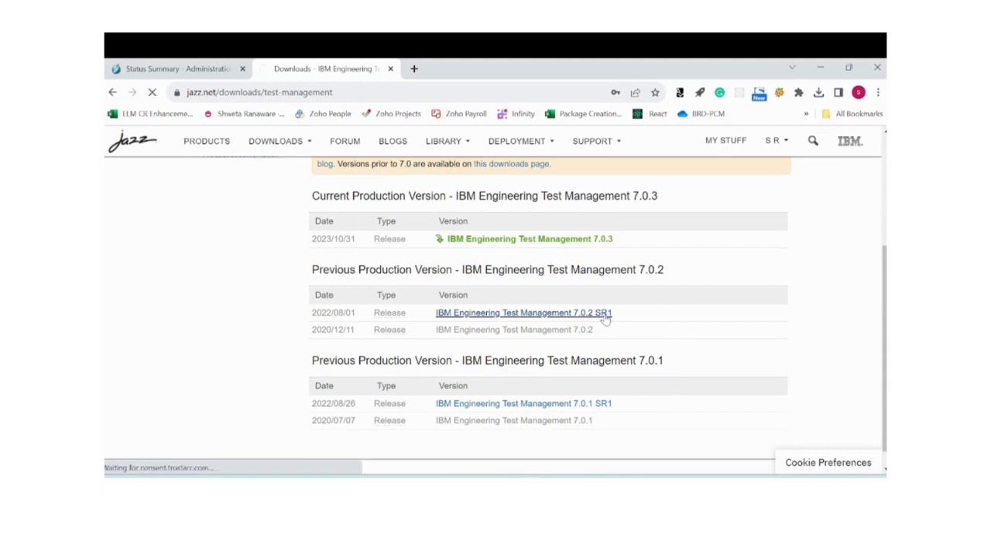
pyautogui.scroll(-1, 537, 343)
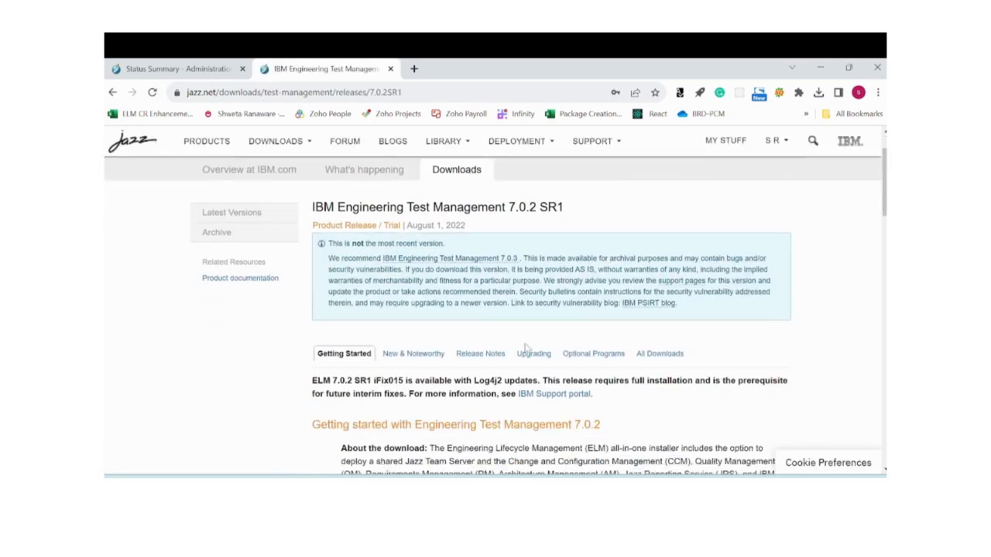
pyautogui.click(649, 355)
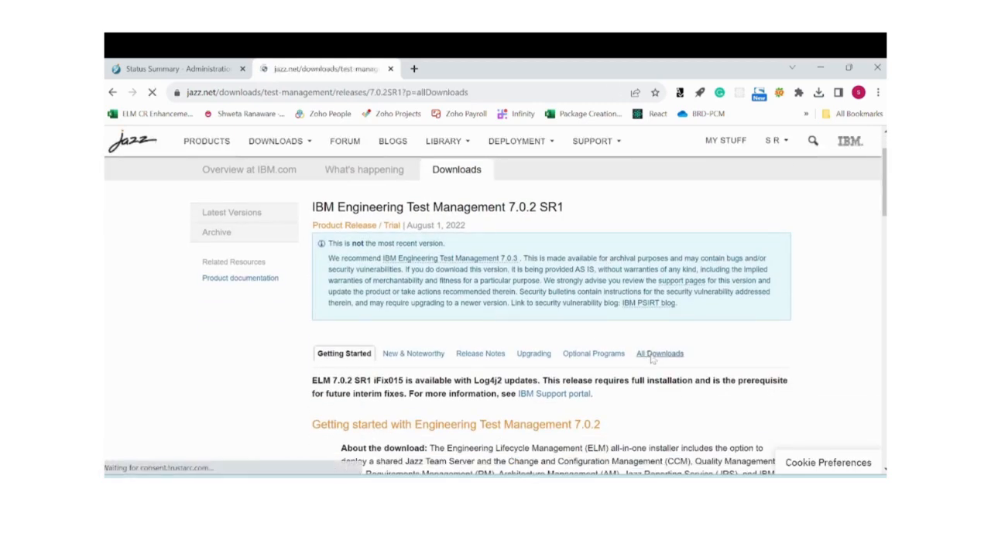
# Choose the Microsoft Excel and Word to IBM Engineering Test Management Import Utility for download and agree to its license terms.
pyautogui.scroll(-10, 553, 317)
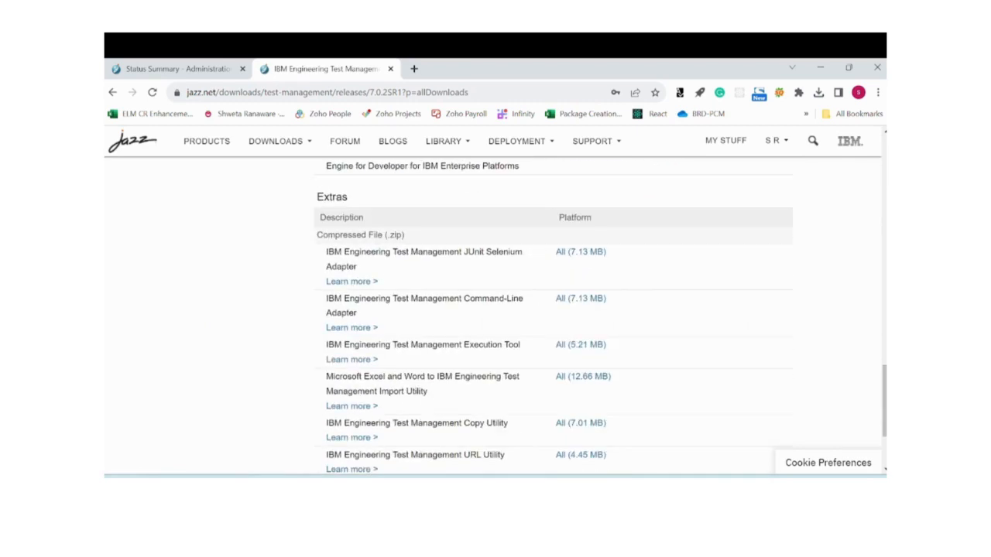
pyautogui.scroll(-2, 553, 347)
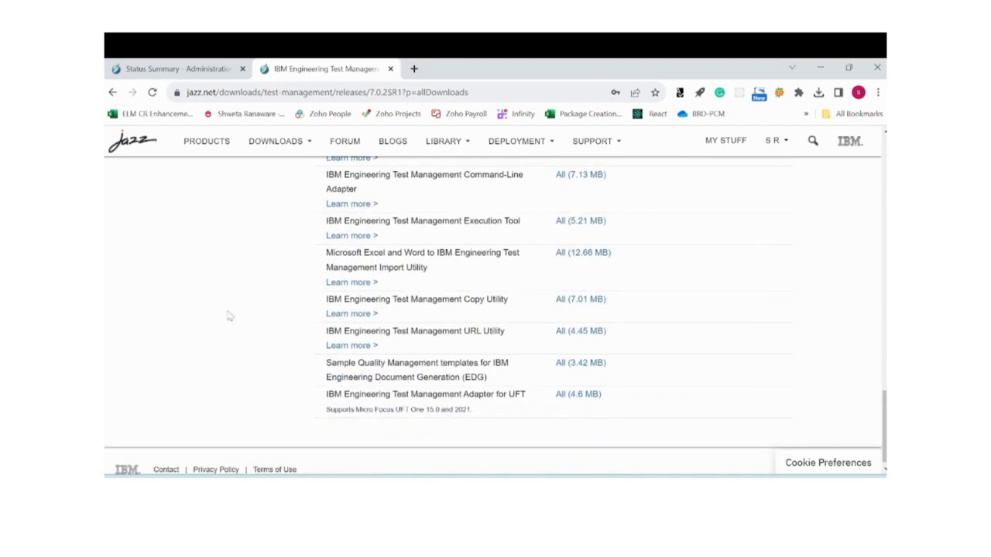
pyautogui.moveTo(326, 253); pyautogui.dragTo(493, 273)
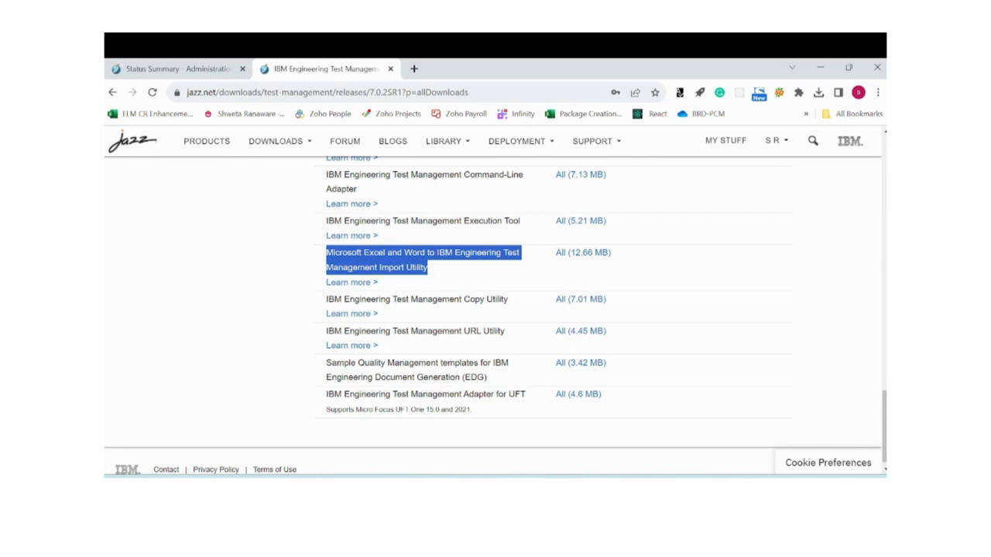
pyautogui.click(577, 257)
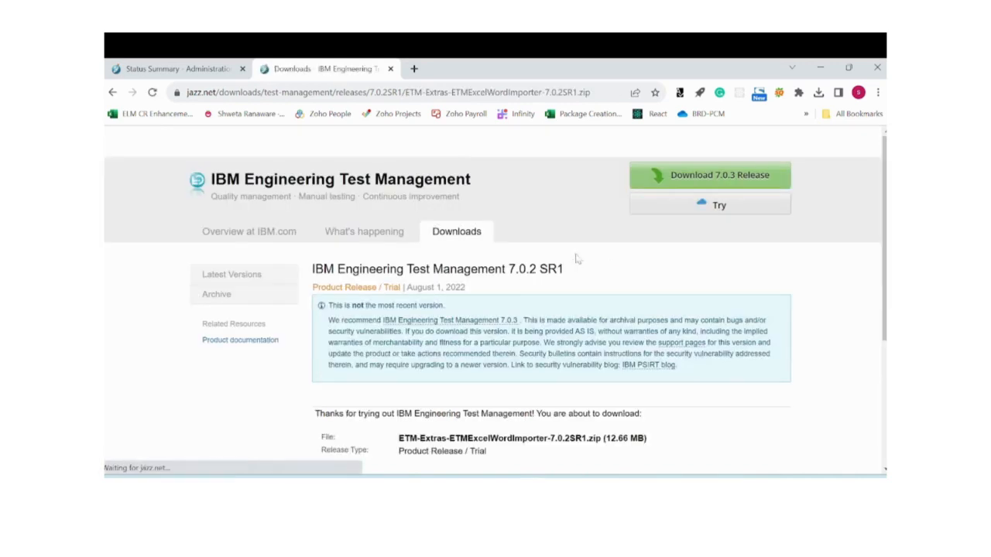
pyautogui.scroll(-5, 527, 387)
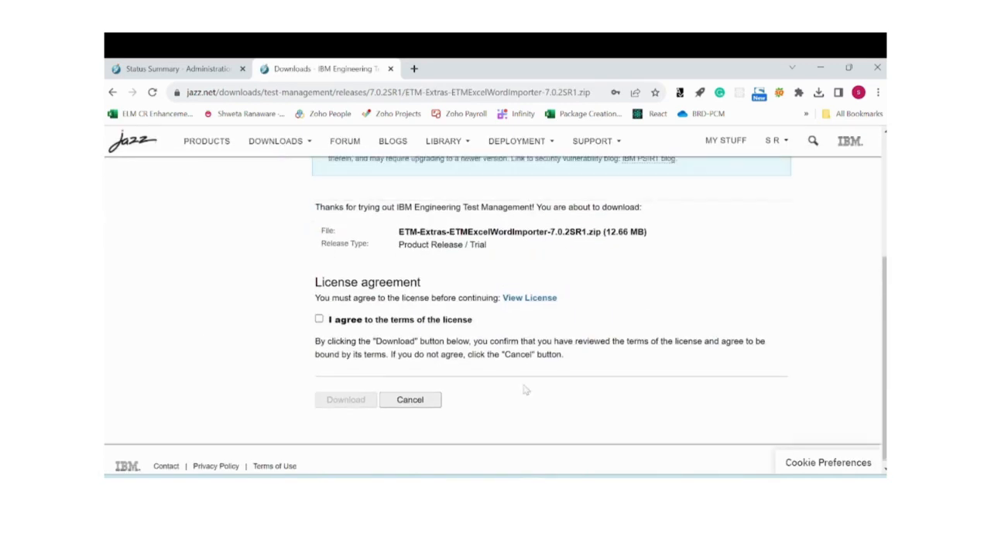
pyautogui.click(321, 316)
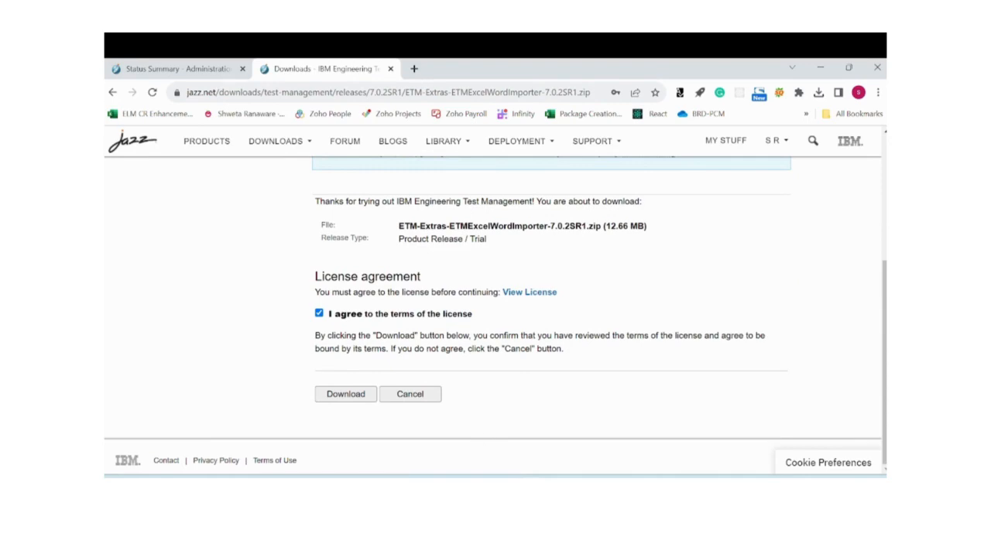
# Switch to File Explorer, open the extracted ETM-Extras-ETMExcelWordImporter-7.0.2SR1 (2) folder on drive F: and select the ETMExcelImporterX64setup application.
pyautogui.moveTo(336, 446)
pyautogui.moveTo(325, 422)
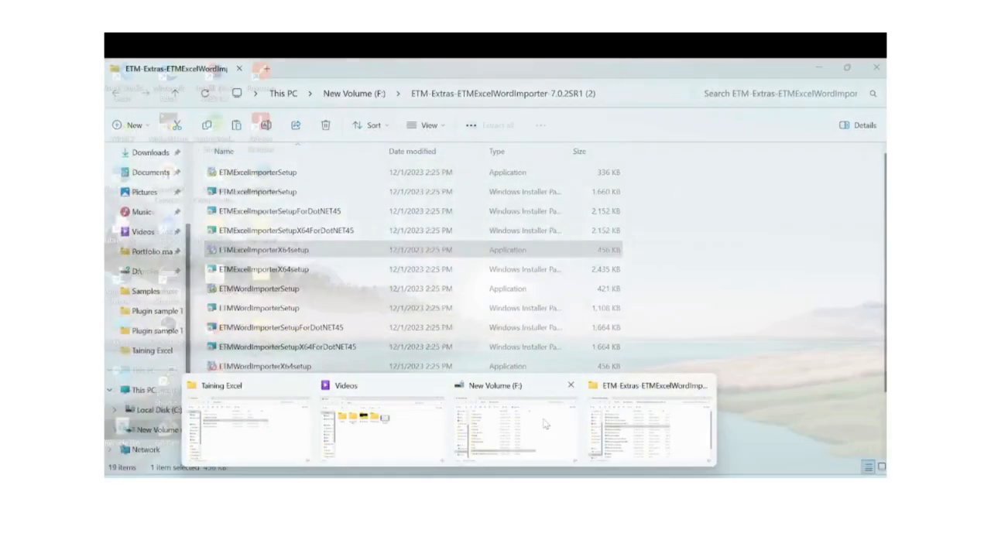
pyautogui.click(544, 424)
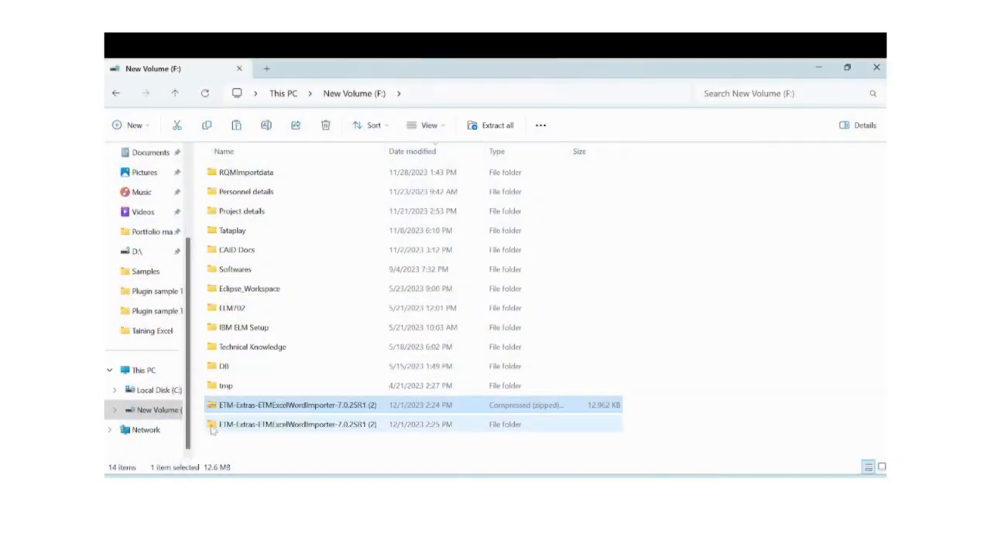
pyautogui.doubleClick(256, 425)
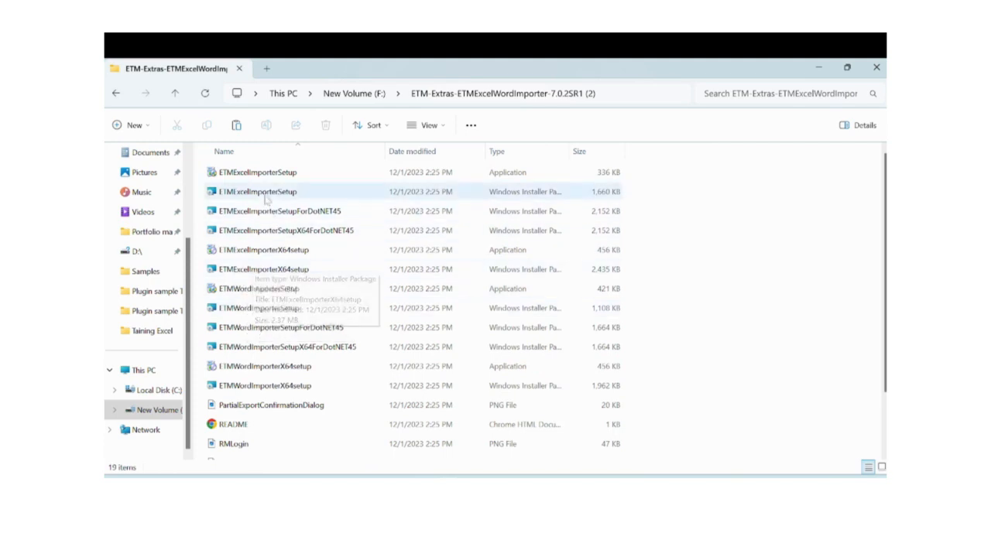
pyautogui.click(264, 257)
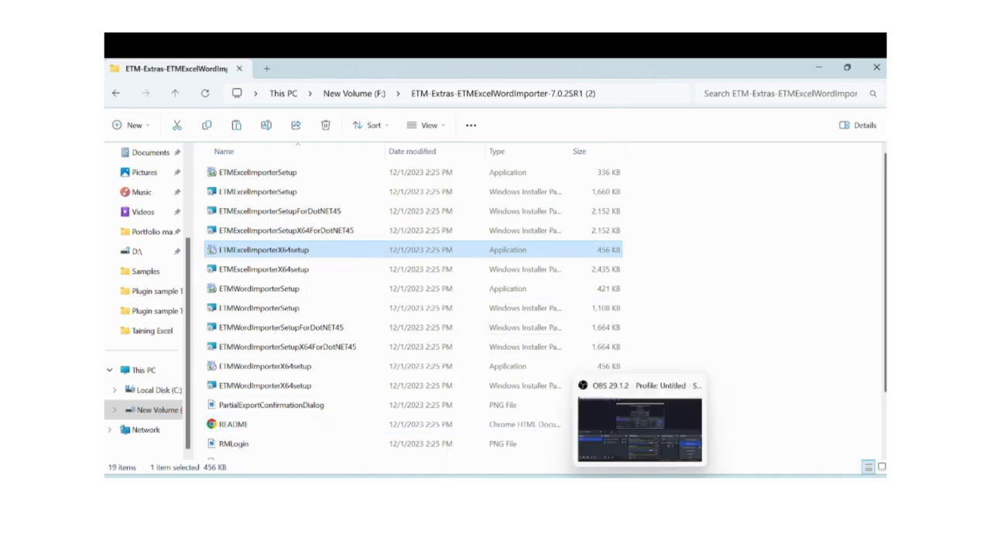
# Switch to Excel, dismiss the open Export to ETM dialog and start a new ETM export to the repository.
pyautogui.moveTo(694, 487)
pyautogui.click(667, 426)
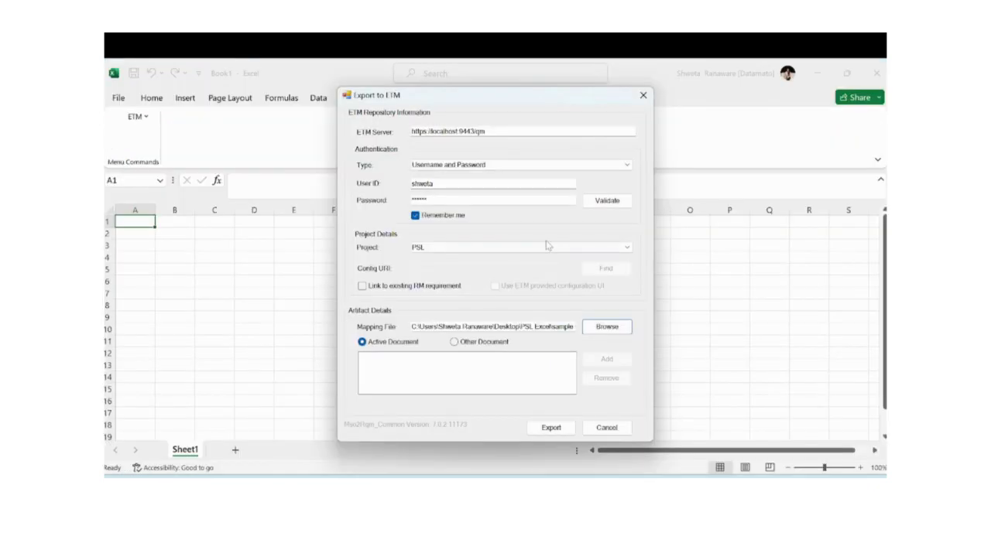
pyautogui.click(642, 93)
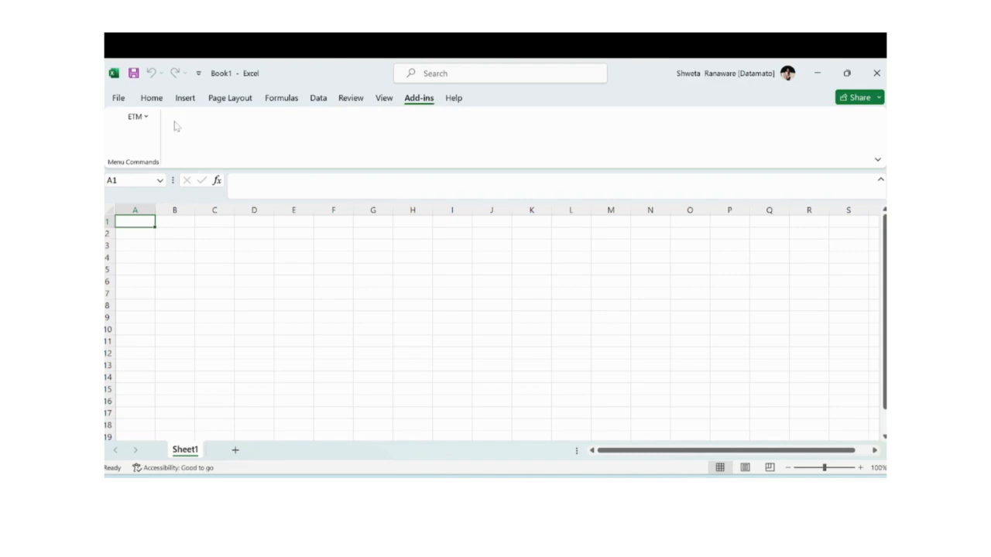
pyautogui.click(151, 120)
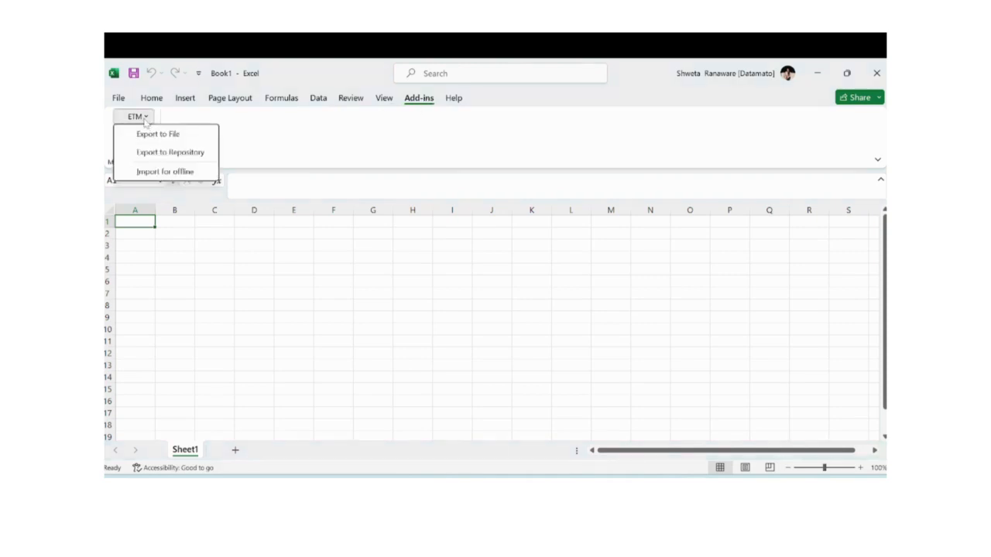
pyautogui.click(172, 153)
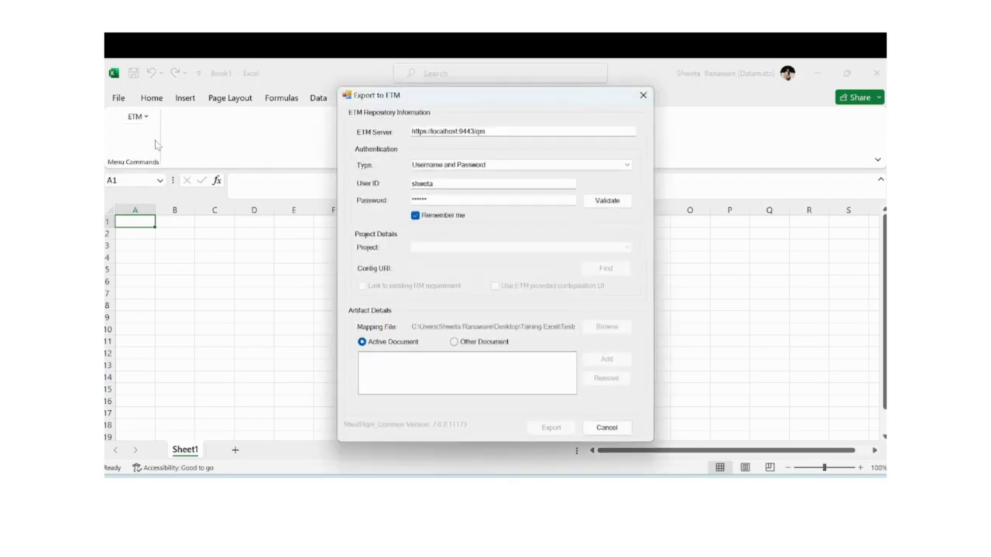
# Review the ETM server address, user ID and password fields and validate the stored credentials.
pyautogui.moveTo(496, 132); pyautogui.dragTo(407, 132)
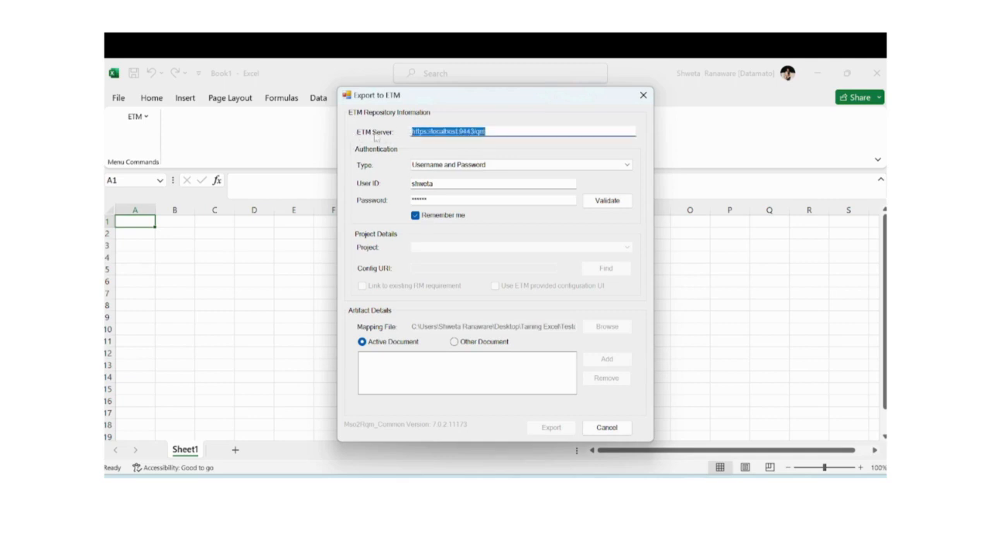
pyautogui.click(515, 132)
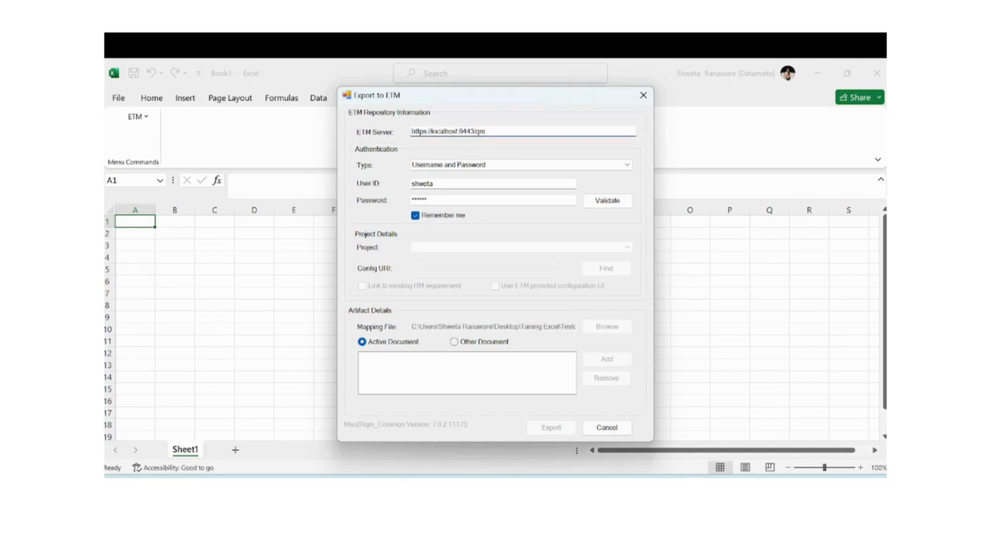
pyautogui.moveTo(486, 131); pyautogui.dragTo(415, 131)
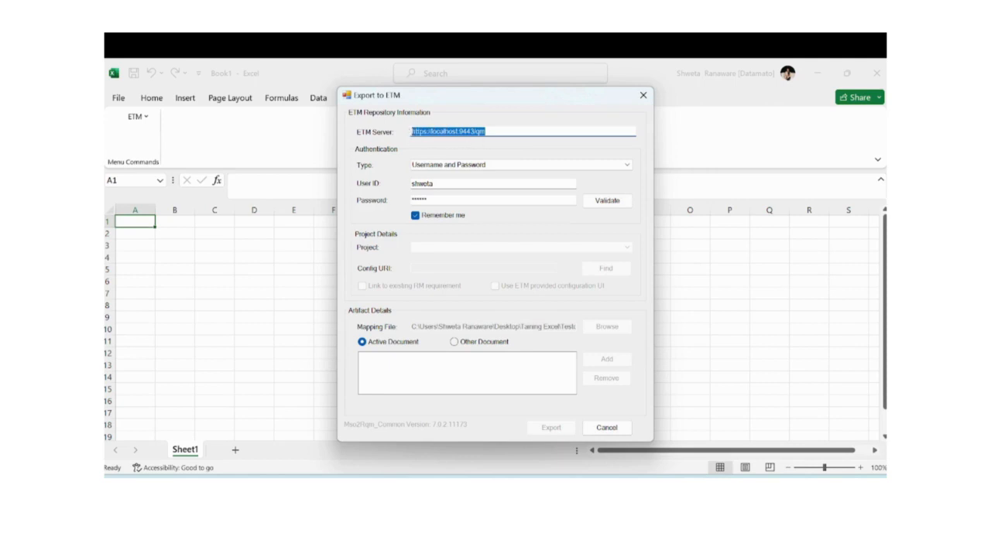
pyautogui.click(500, 133)
pyautogui.moveTo(435, 184); pyautogui.dragTo(416, 185)
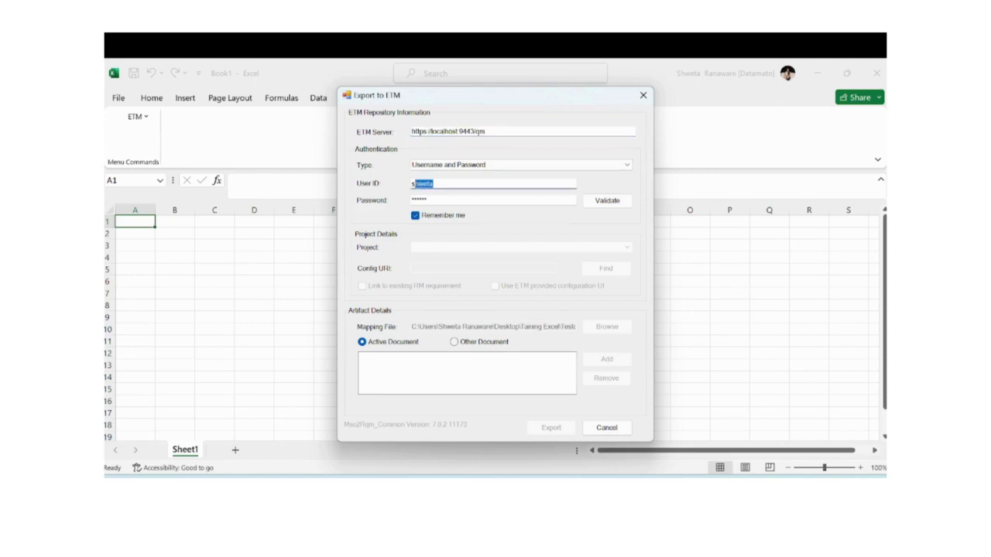
pyautogui.press('Tab')
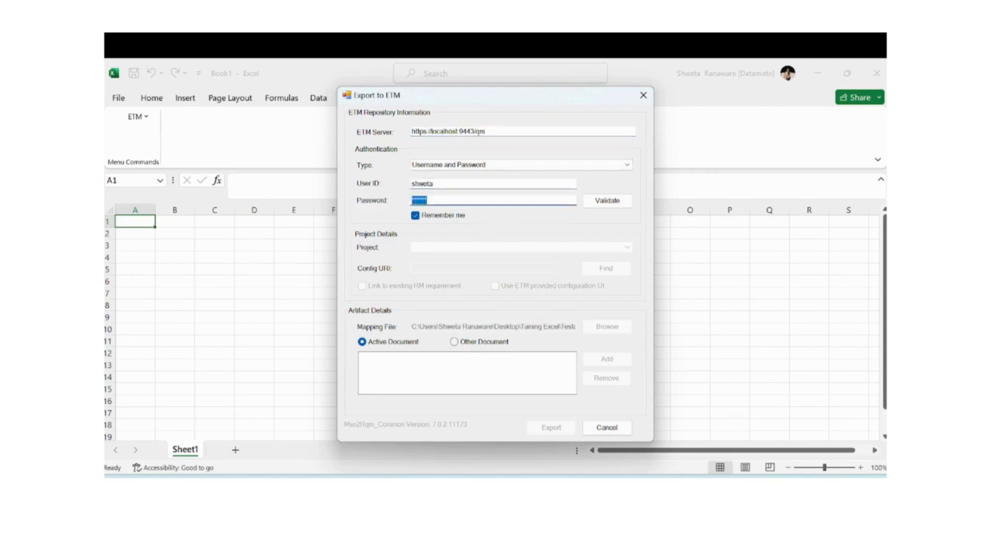
pyautogui.click(599, 202)
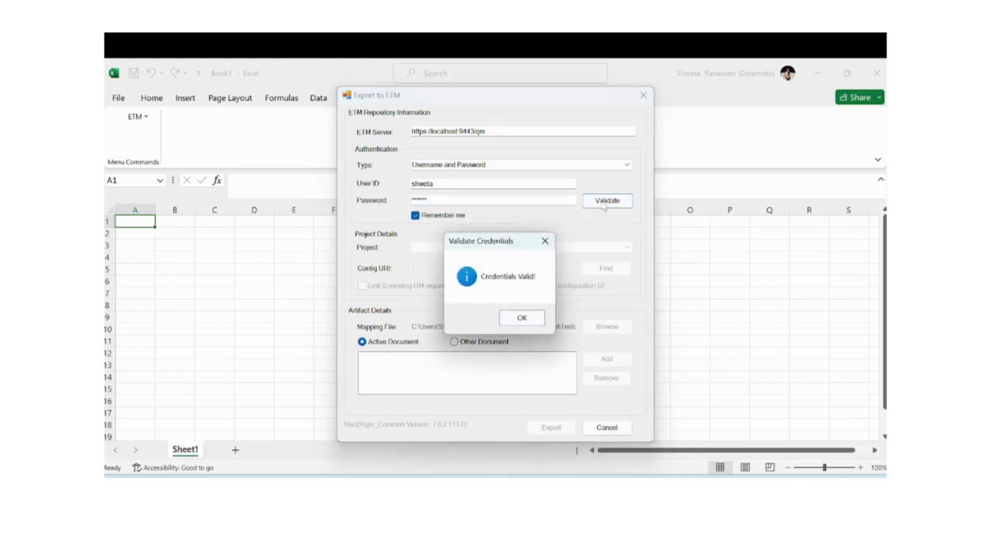
pyautogui.click(522, 318)
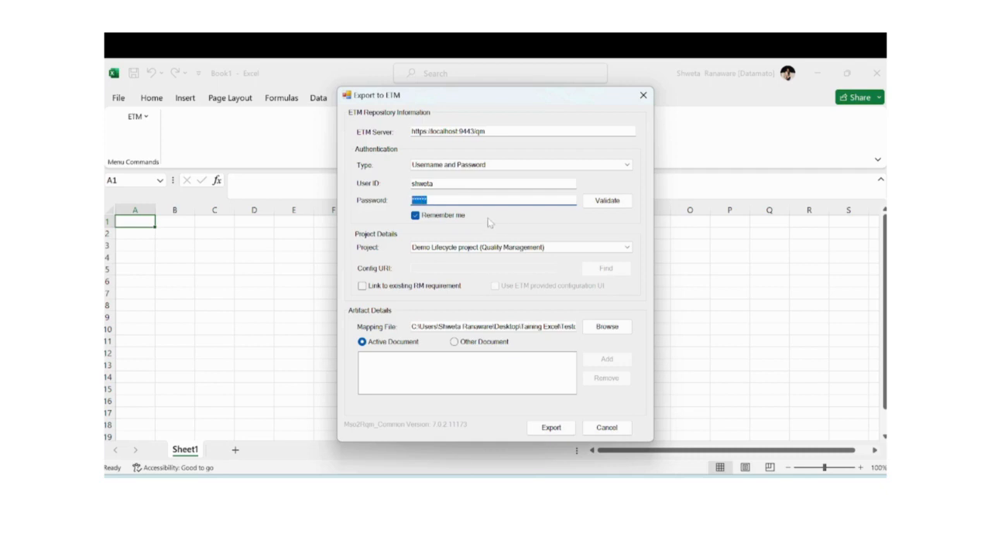
# Set the export project to PSL and load the Sample test cases cfg file as the mapping file.
pyautogui.click(439, 251)
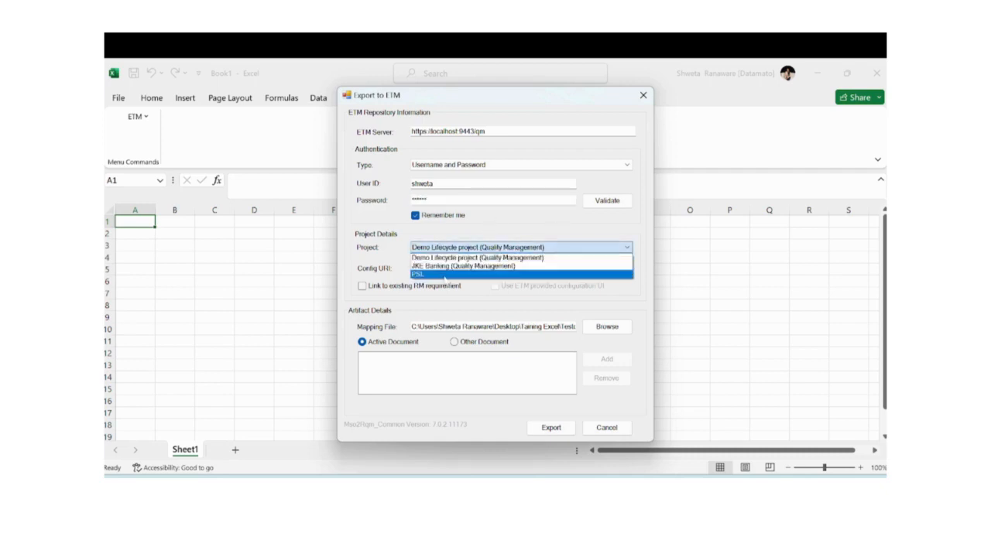
pyautogui.click(441, 275)
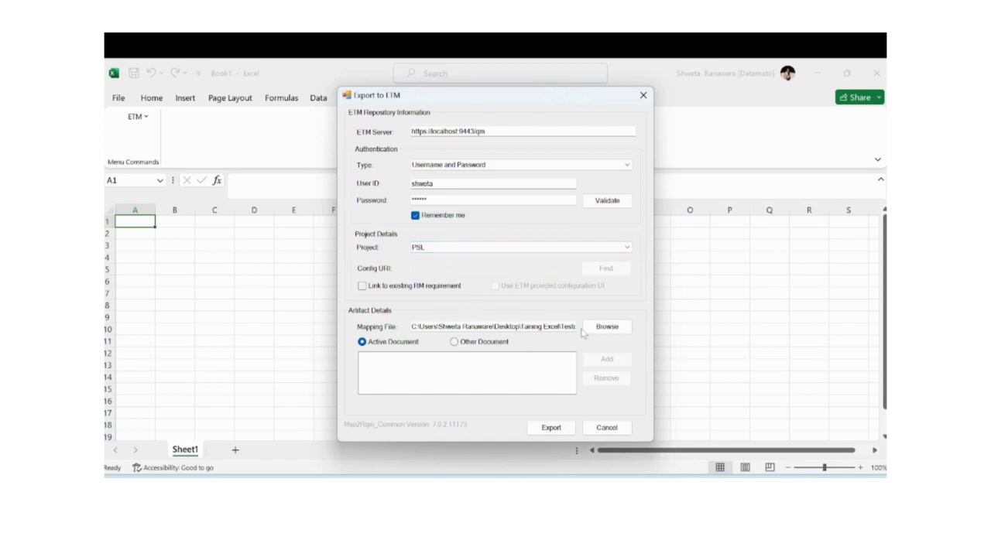
pyautogui.click(593, 331)
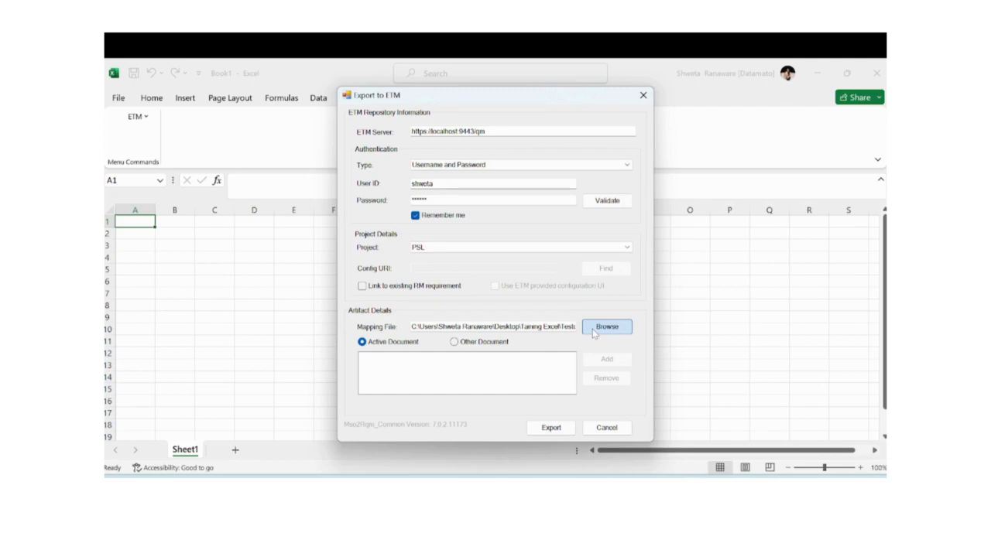
pyautogui.click(675, 381)
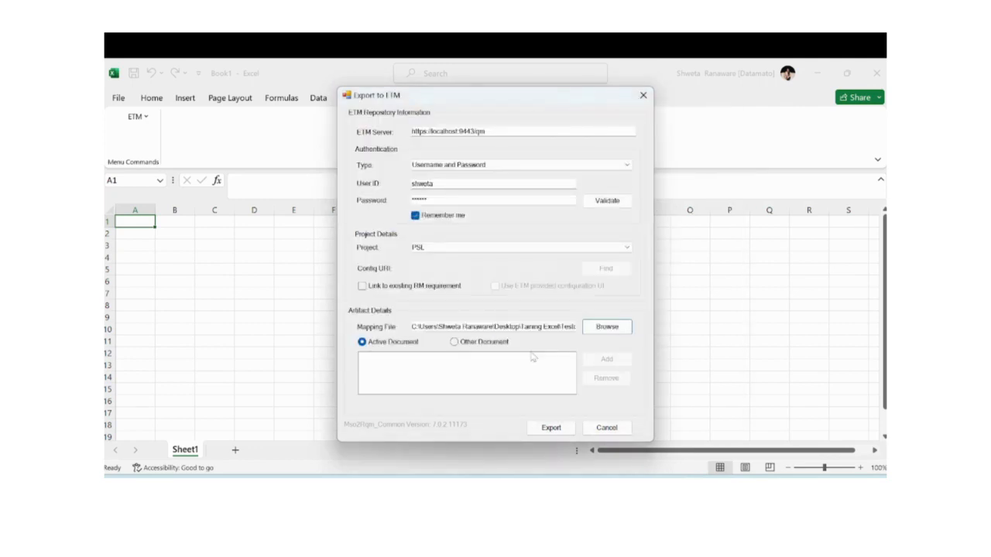
pyautogui.click(607, 327)
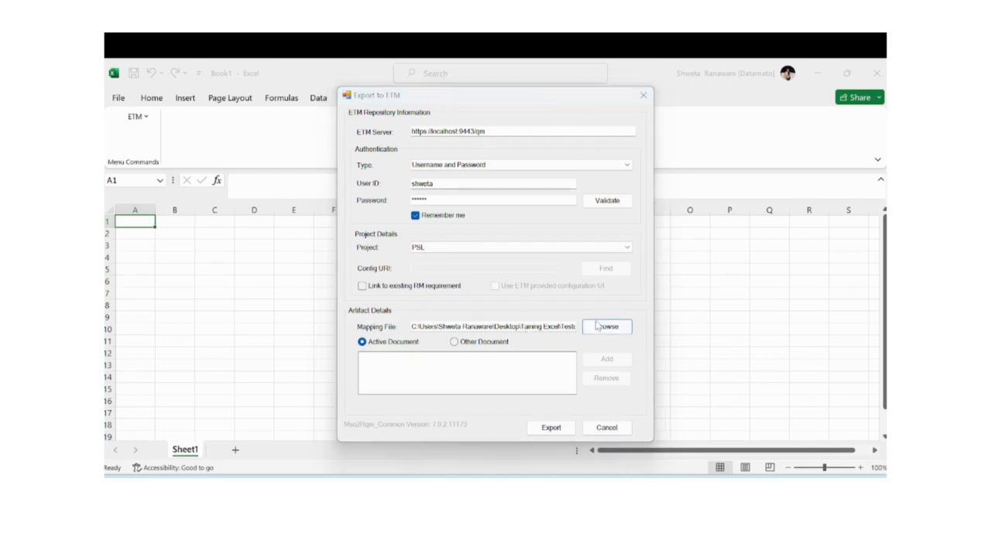
pyautogui.click(484, 207)
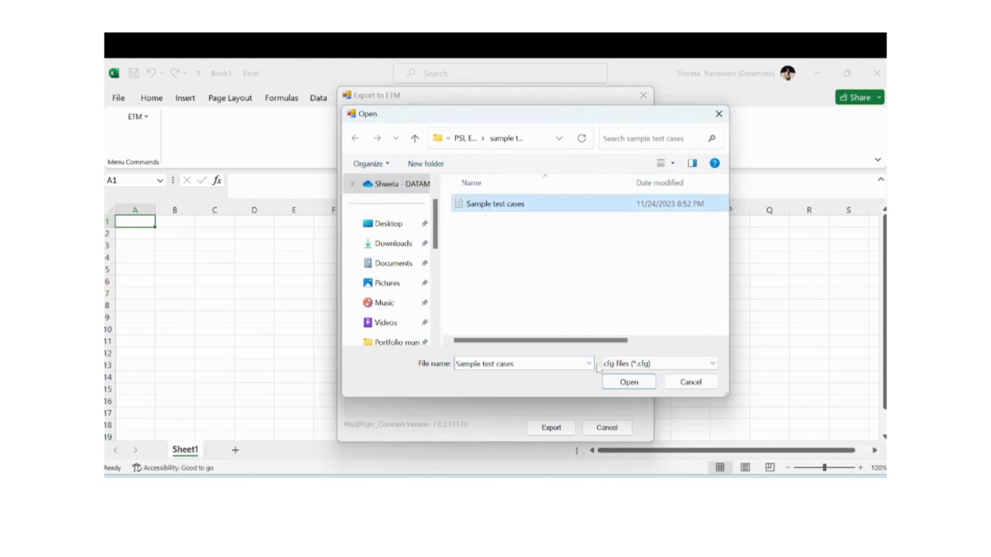
pyautogui.click(614, 384)
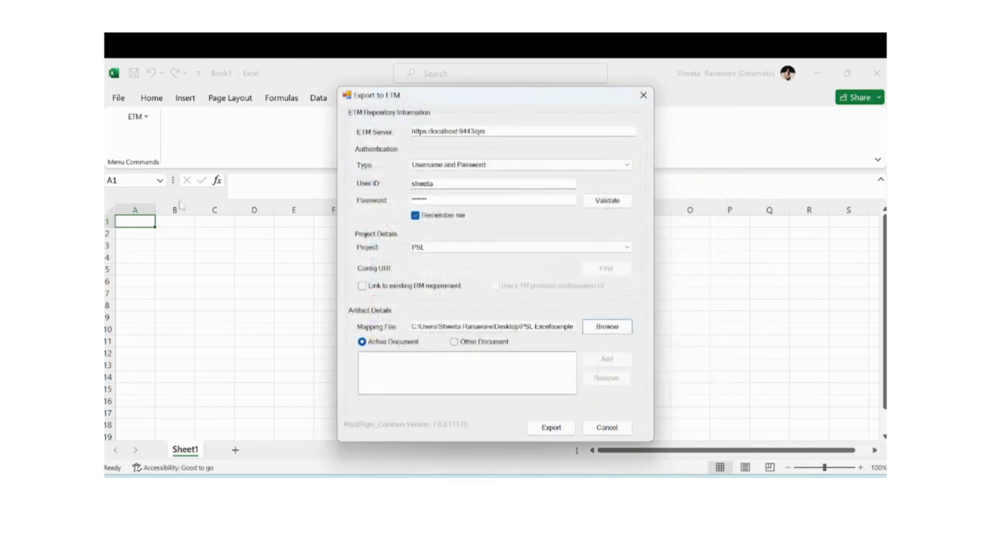
# Set the export source to another document, add the sample test cases workbook and run the ETM export through to completion.
pyautogui.click(488, 347)
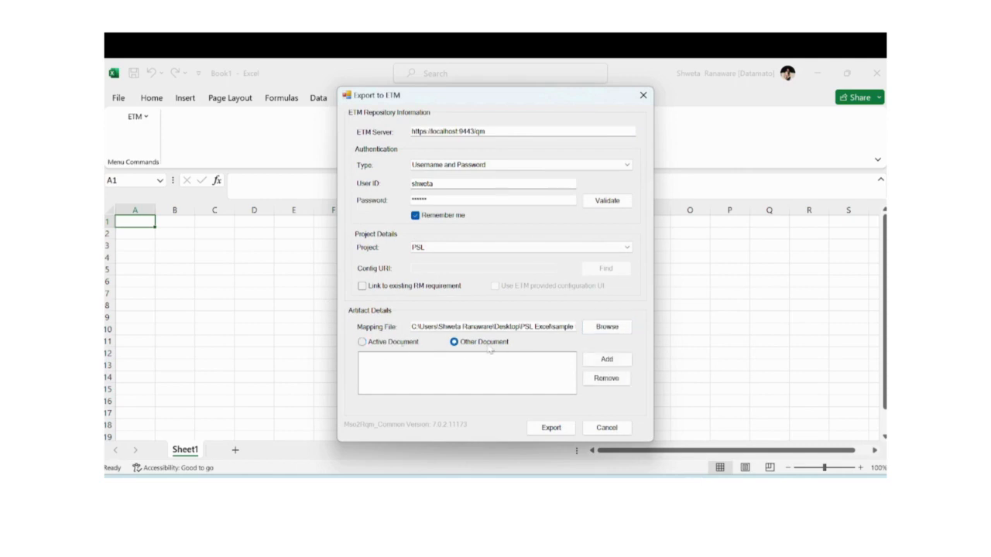
pyautogui.click(606, 359)
pyautogui.click(480, 204)
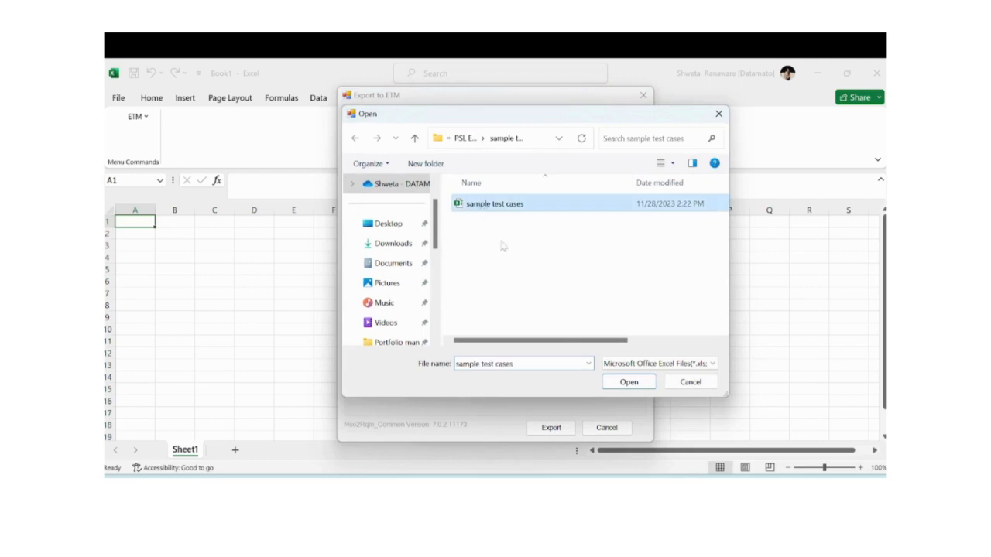
pyautogui.click(620, 383)
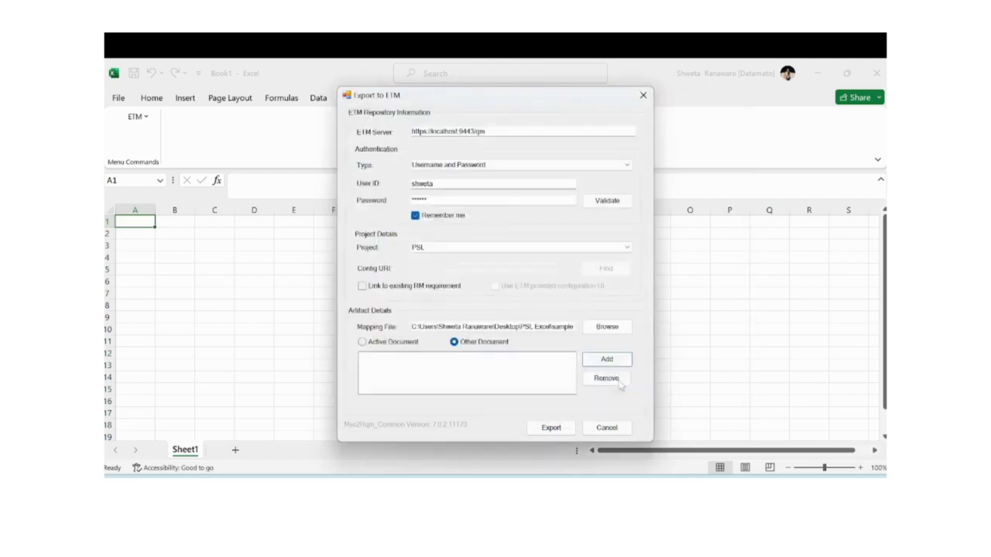
pyautogui.click(553, 431)
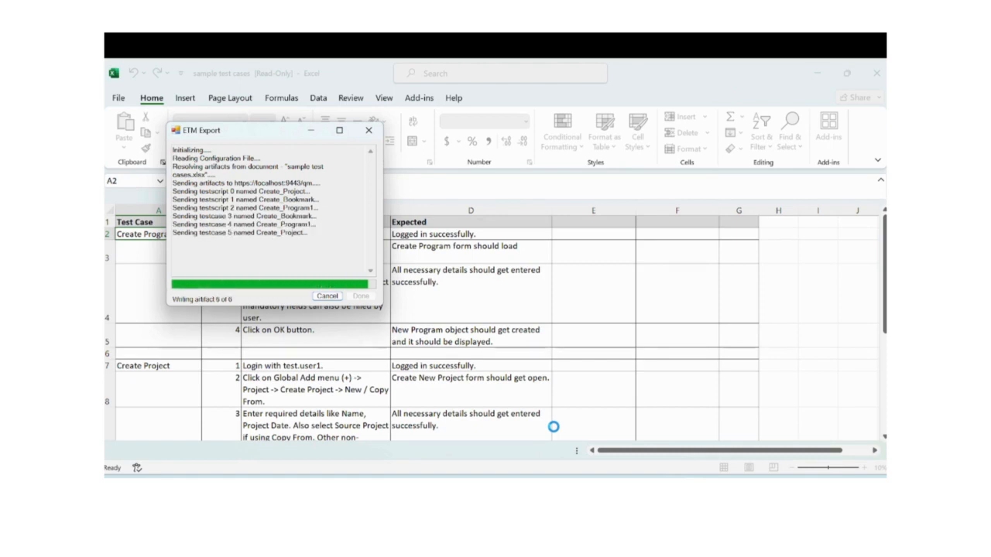
pyautogui.click(361, 296)
# Switch to the Chrome window with the IBM Engineering pages and show the Engineering Workflow Management administration page.
pyautogui.click(558, 488)
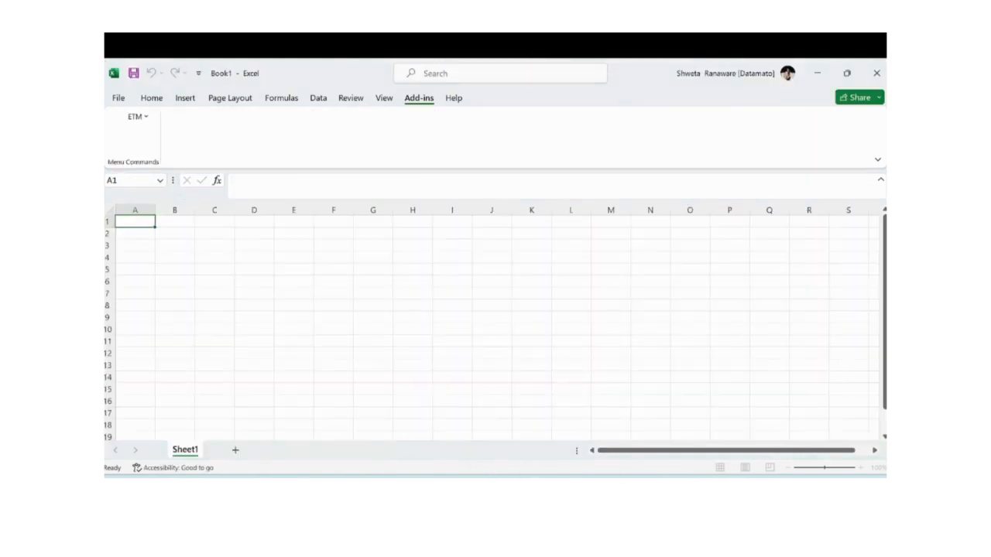
pyautogui.moveTo(531, 488)
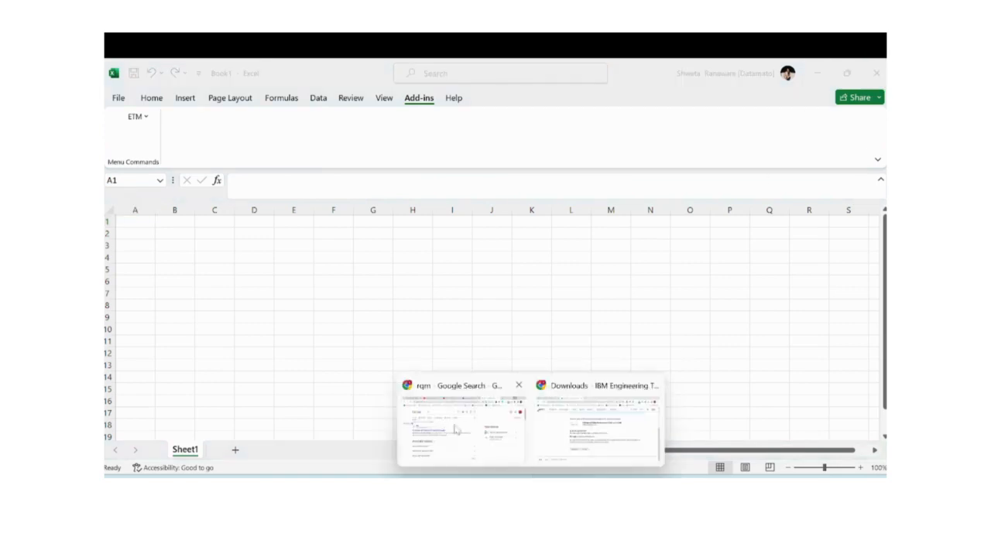
pyautogui.click(584, 430)
pyautogui.click(175, 68)
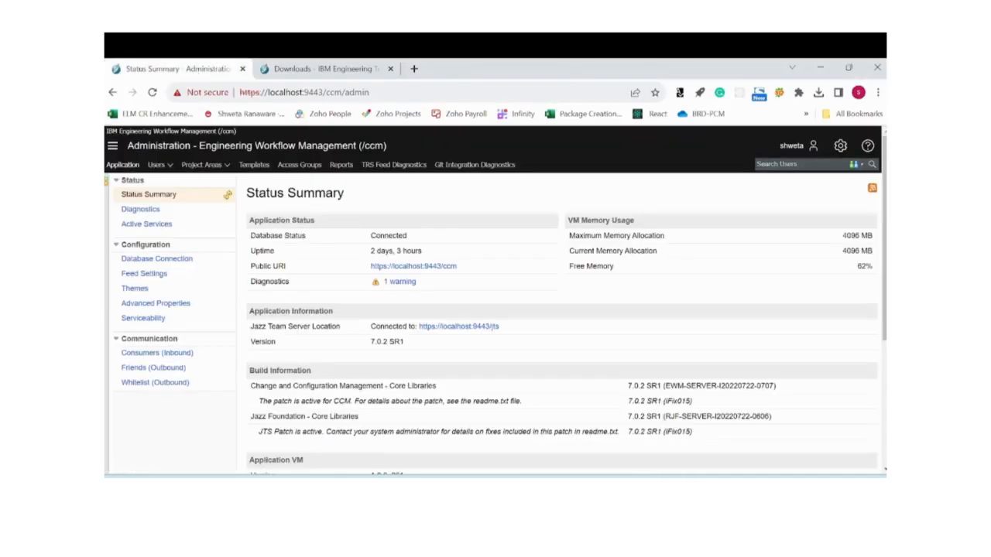
# Open the PSL project area in Engineering Workflow Management and explore the project.
pyautogui.click(202, 164)
pyautogui.click(387, 195)
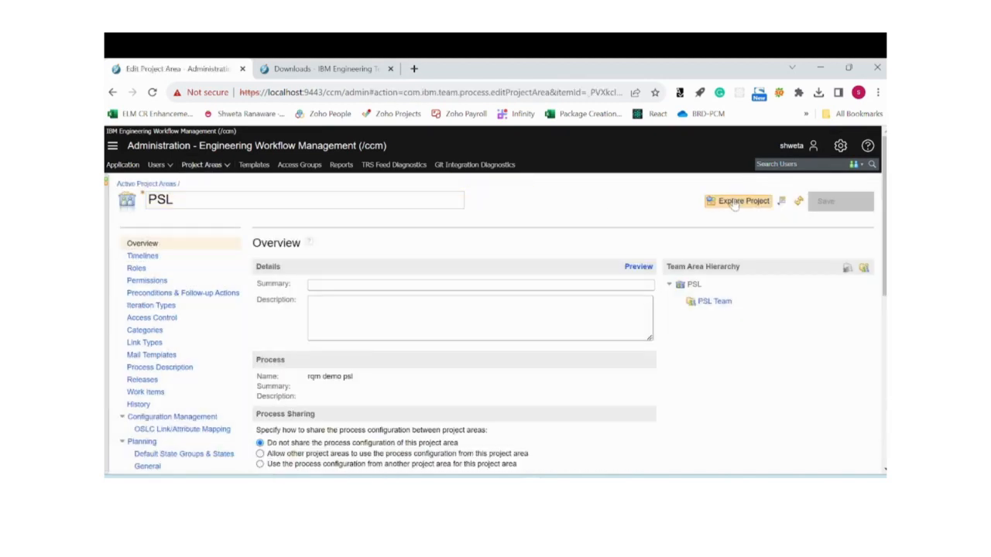
pyautogui.click(733, 203)
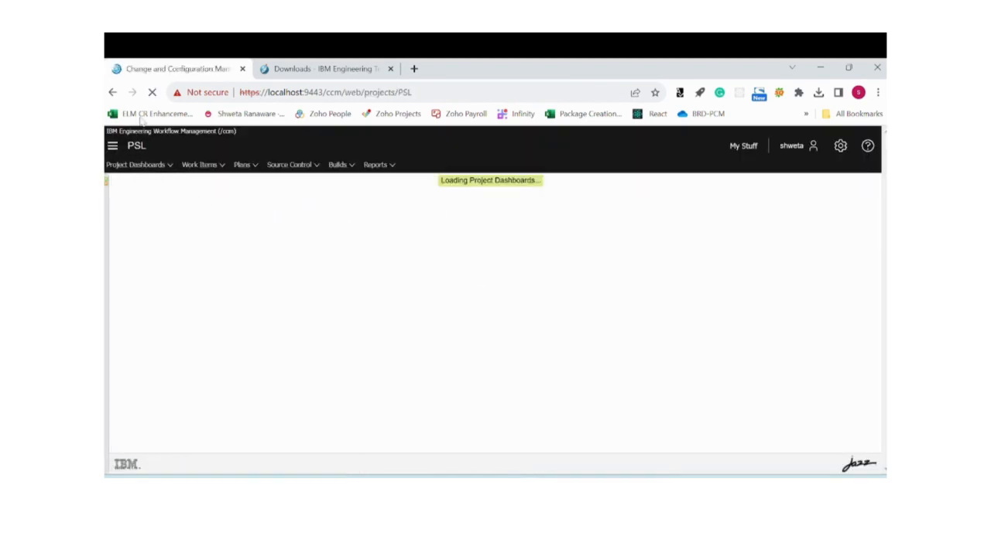
# Change the address path after localhost:9443 to qm, open the PSL project area in Engineering Test Management and explore the project.
pyautogui.moveTo(335, 92); pyautogui.dragTo(673, 93)
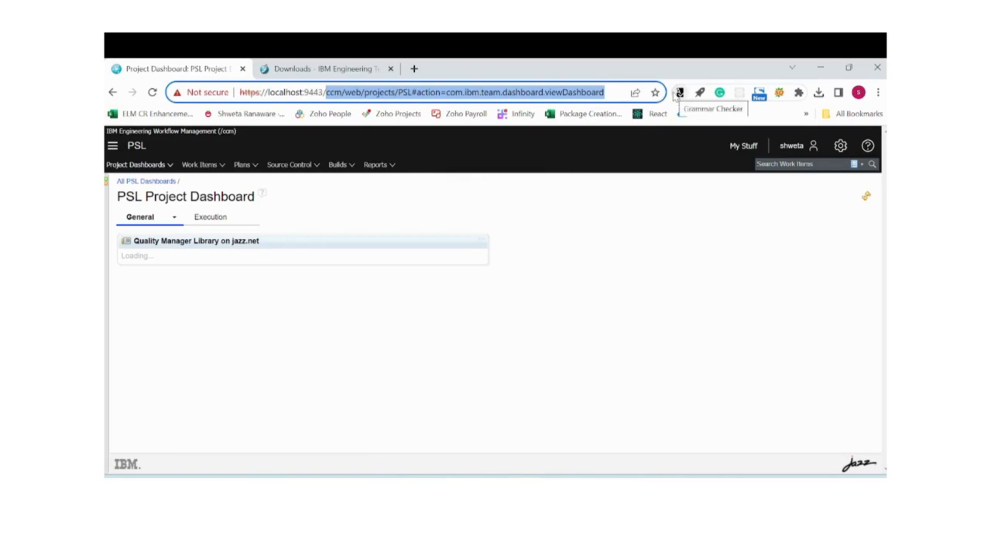
pyautogui.write('qm')
pyautogui.press('Return')
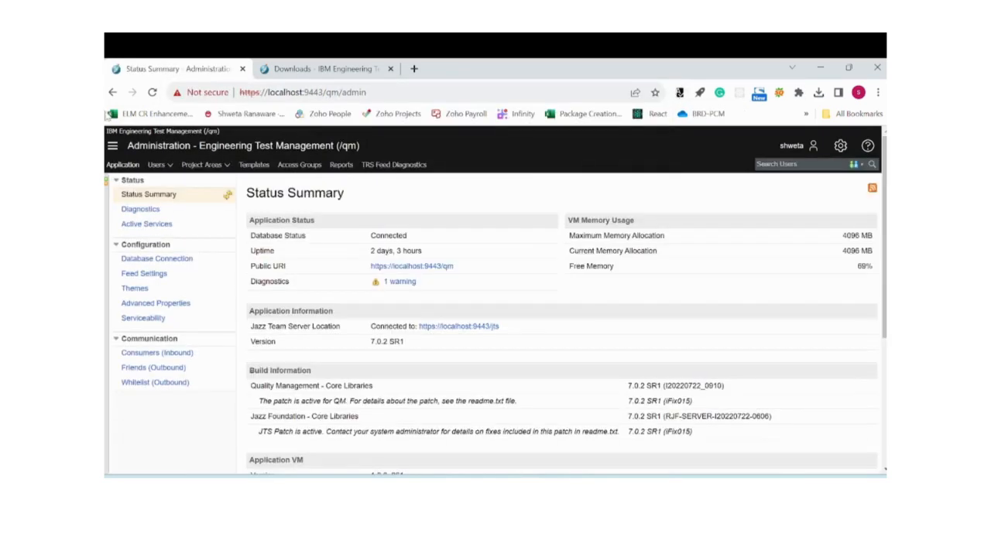
pyautogui.click(203, 165)
pyautogui.click(385, 196)
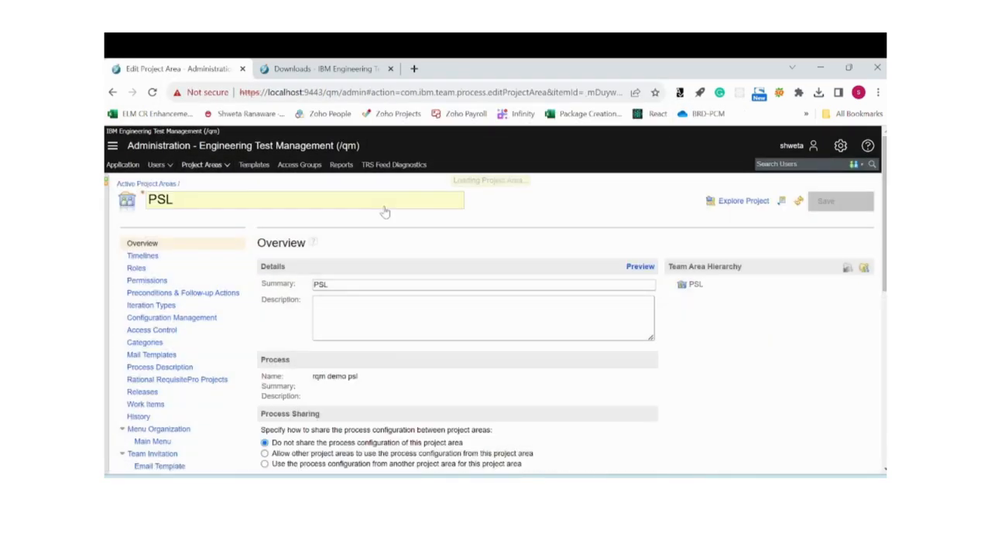
pyautogui.click(739, 202)
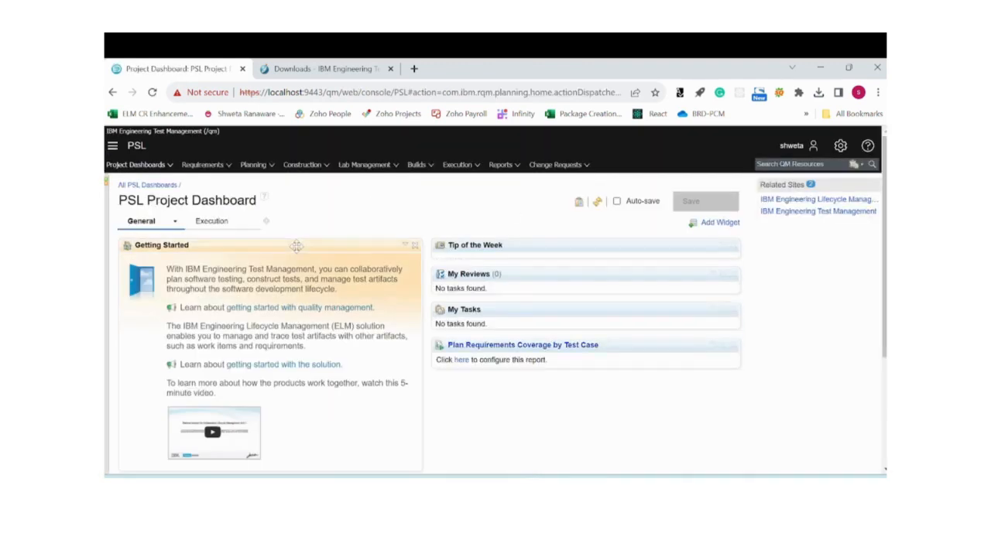
# Browse the PSL project's test cases, then open the Create Project test case and examine its details.
pyautogui.click(296, 164)
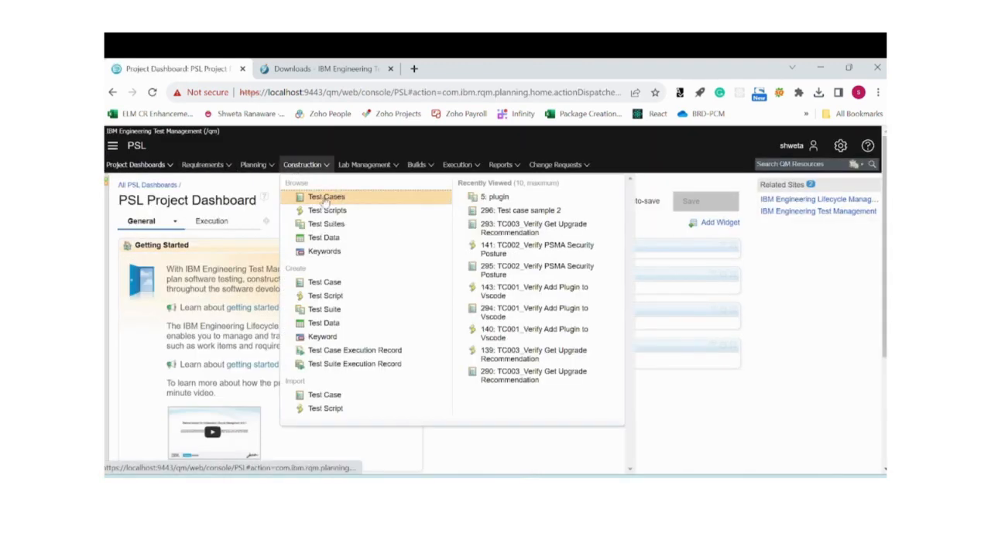
pyautogui.click(324, 199)
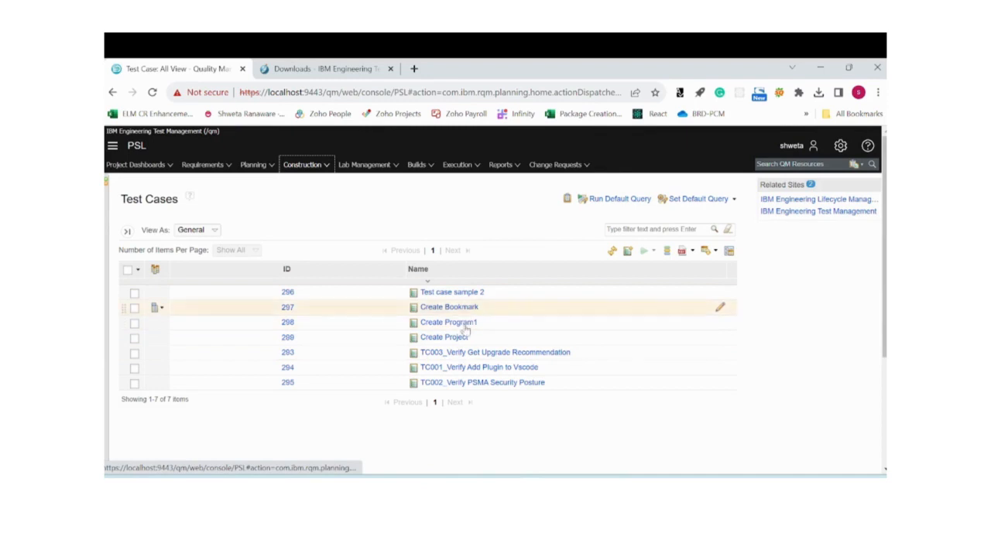
pyautogui.moveTo(464, 341)
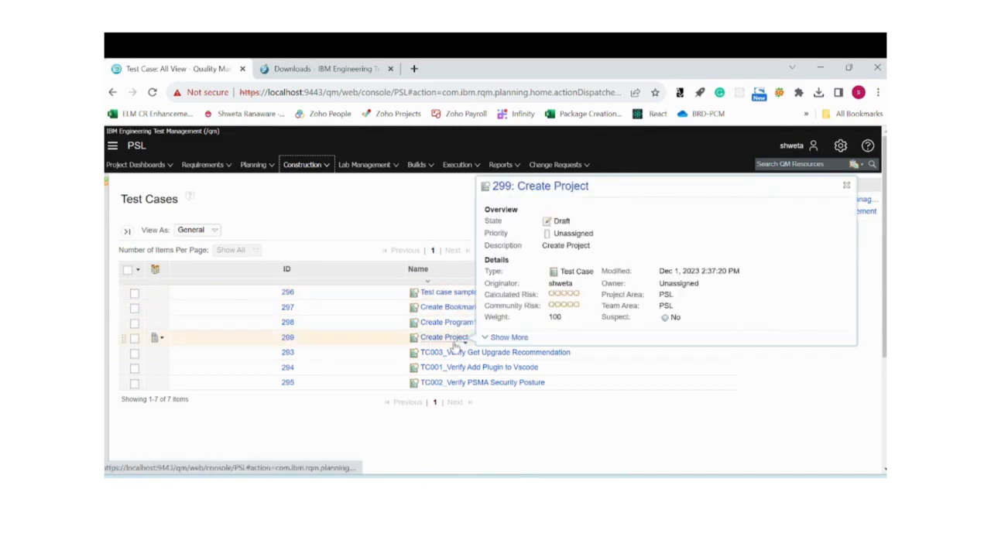
pyautogui.click(457, 338)
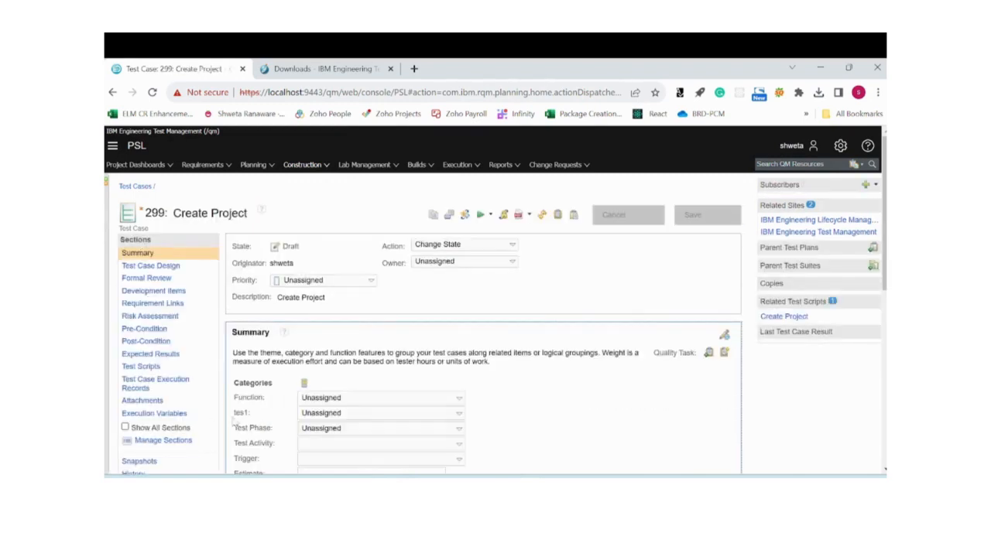
pyautogui.scroll(-1, 275, 302)
pyautogui.scroll(-5, 343, 349)
pyautogui.scroll(6, 343, 398)
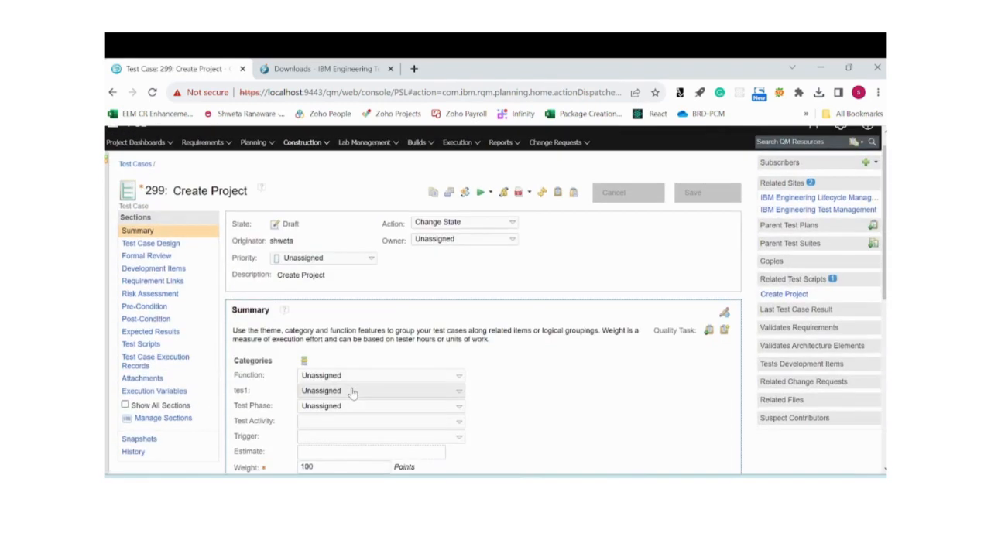